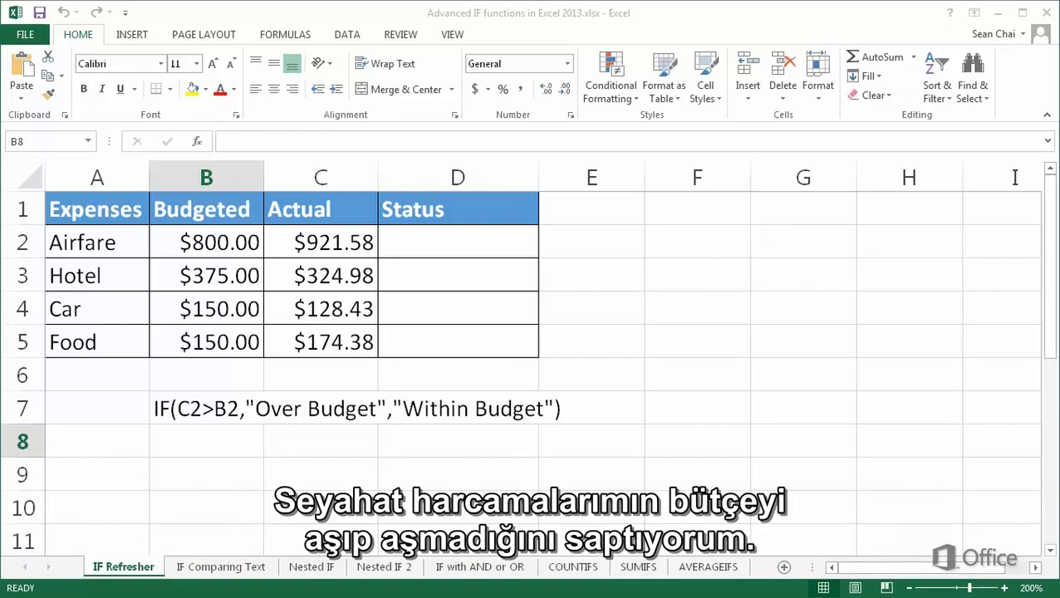
Step: Enter the formula =IF(C2>B2,"Over Budget","Within Budget") in the Airfare row's Status cell D2
left_click(390, 248)
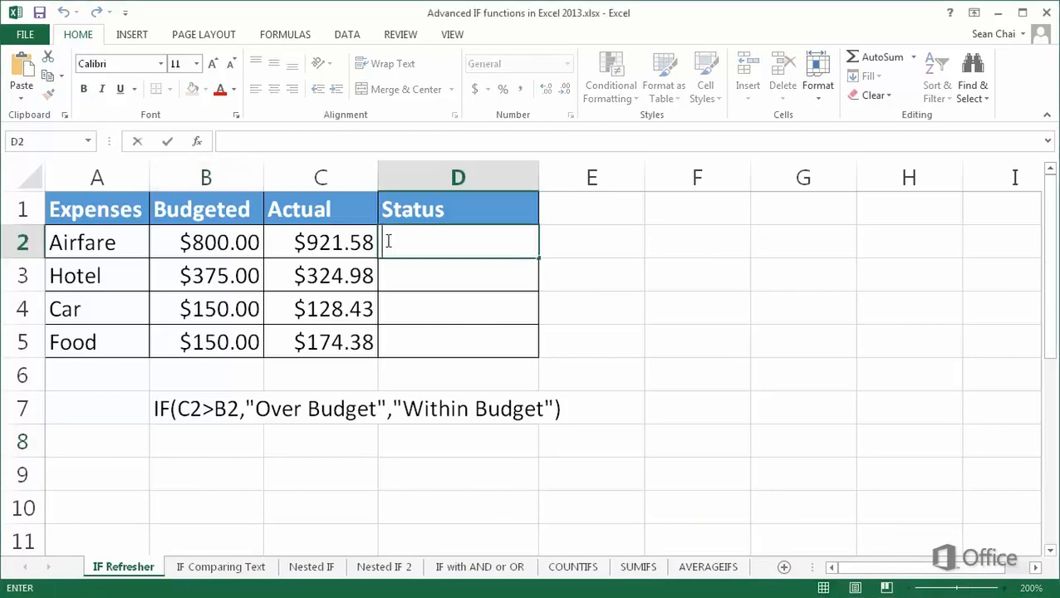
type("=IF(")
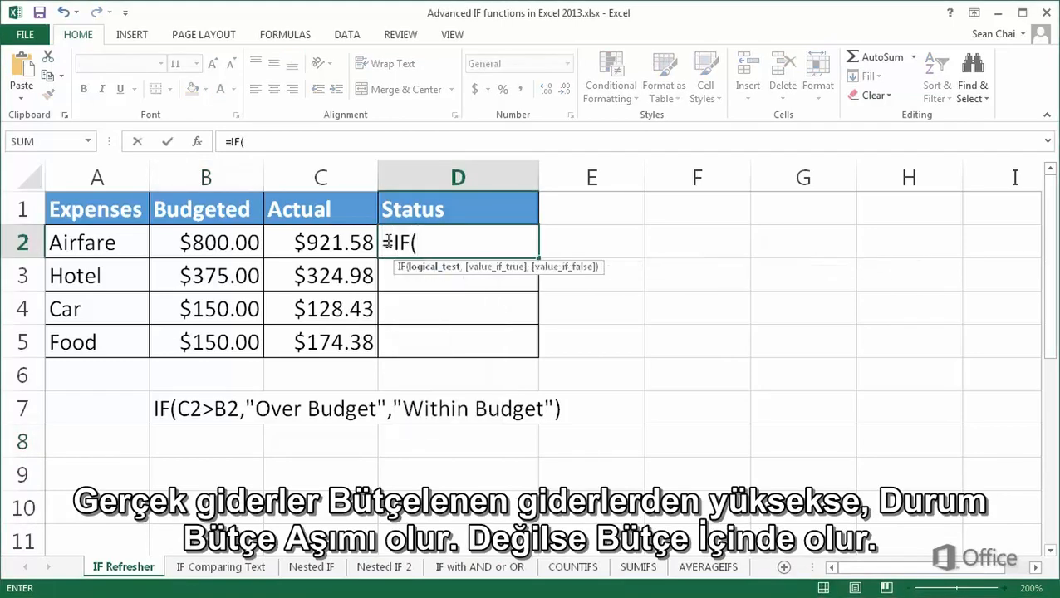
left_click(333, 240)
type(">")
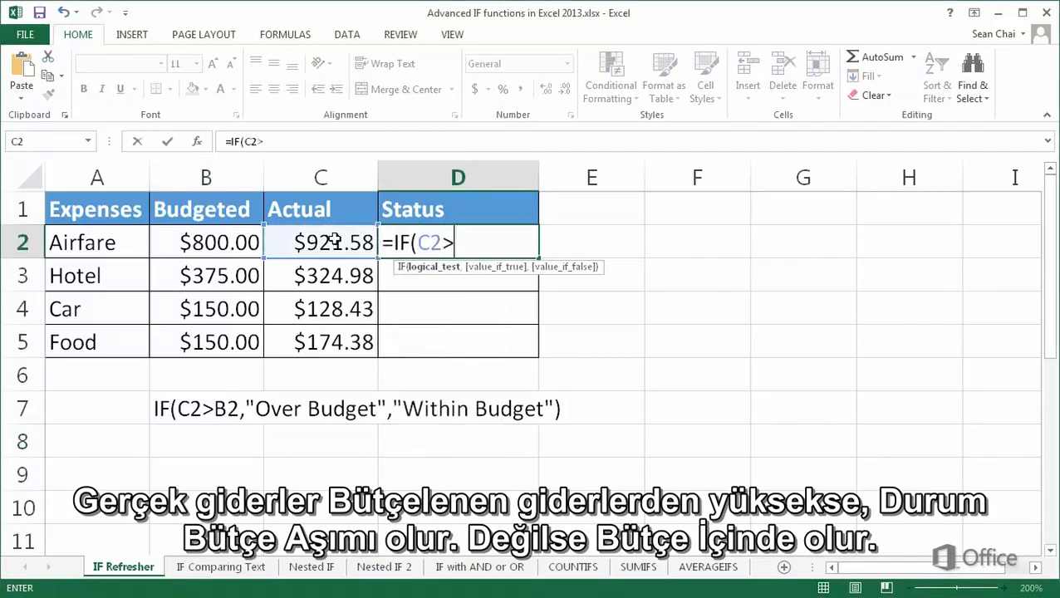
left_click(208, 238)
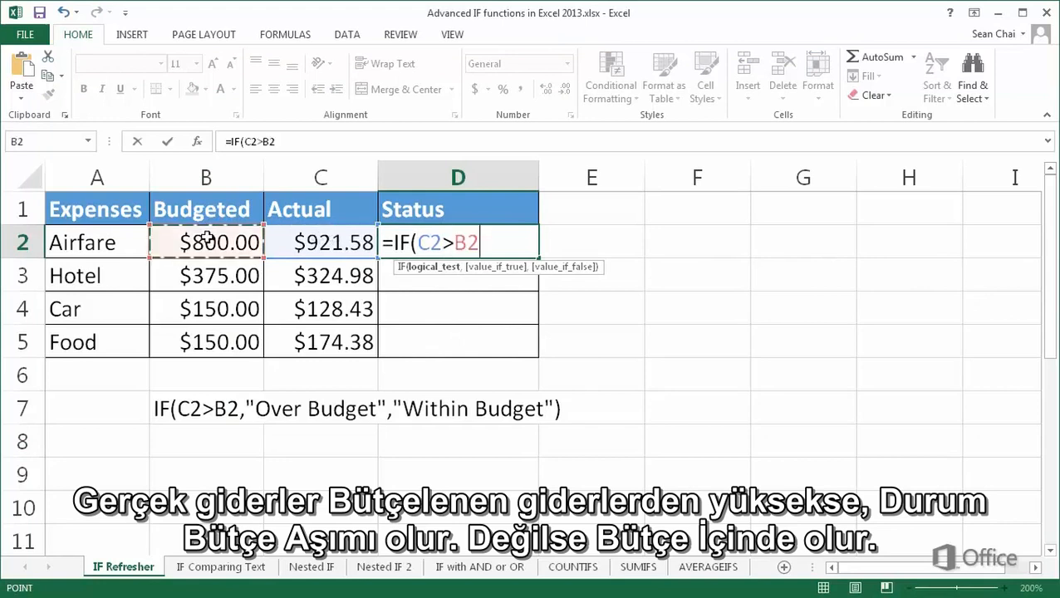
type(",\"Ov")
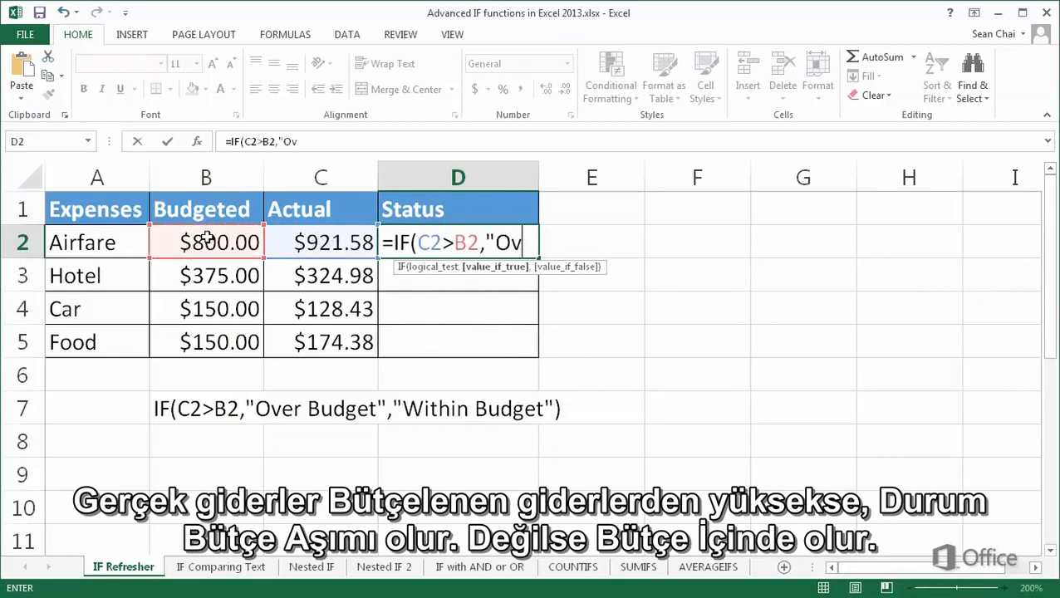
type("er Budget")
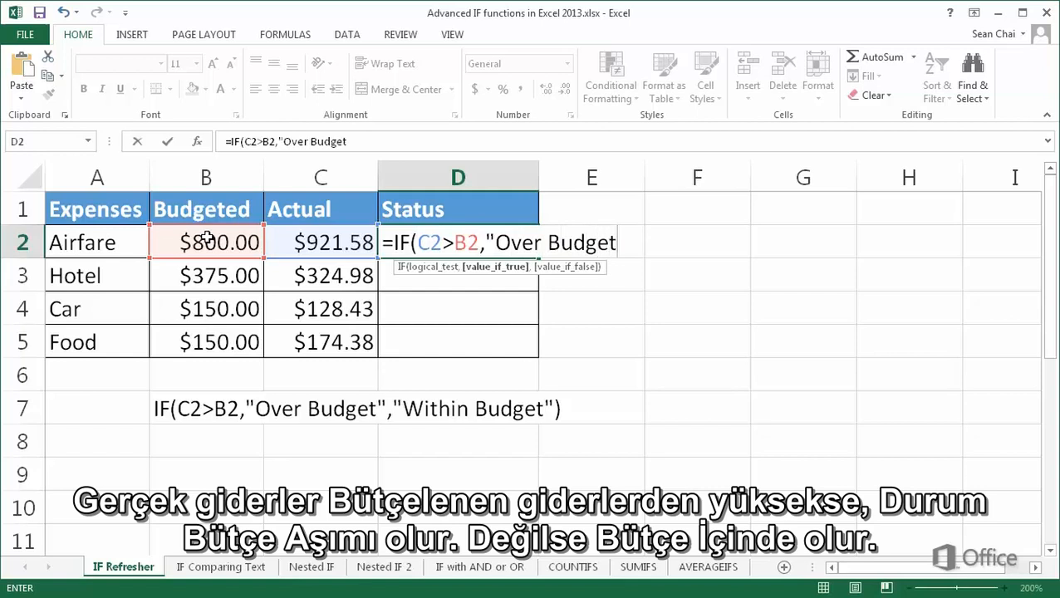
type("\",\"Within")
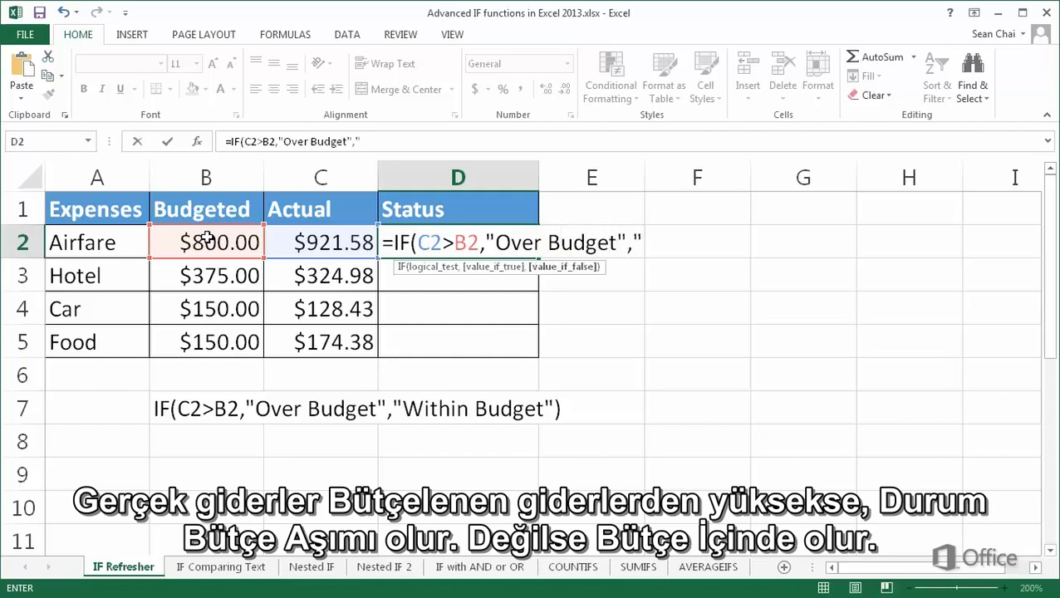
type(" Budget")
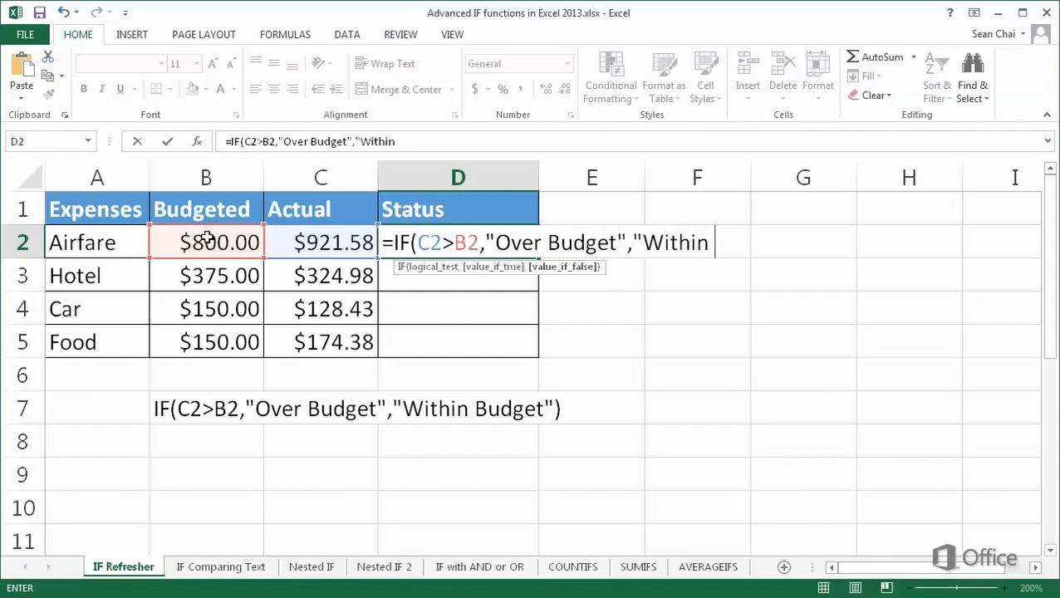
type("\")")
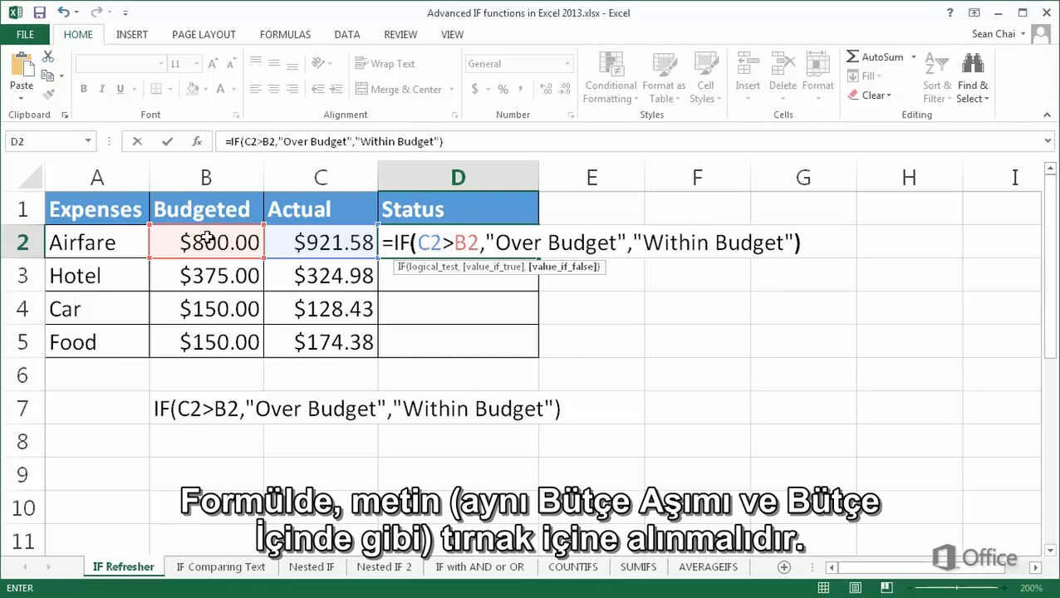
key("Return")
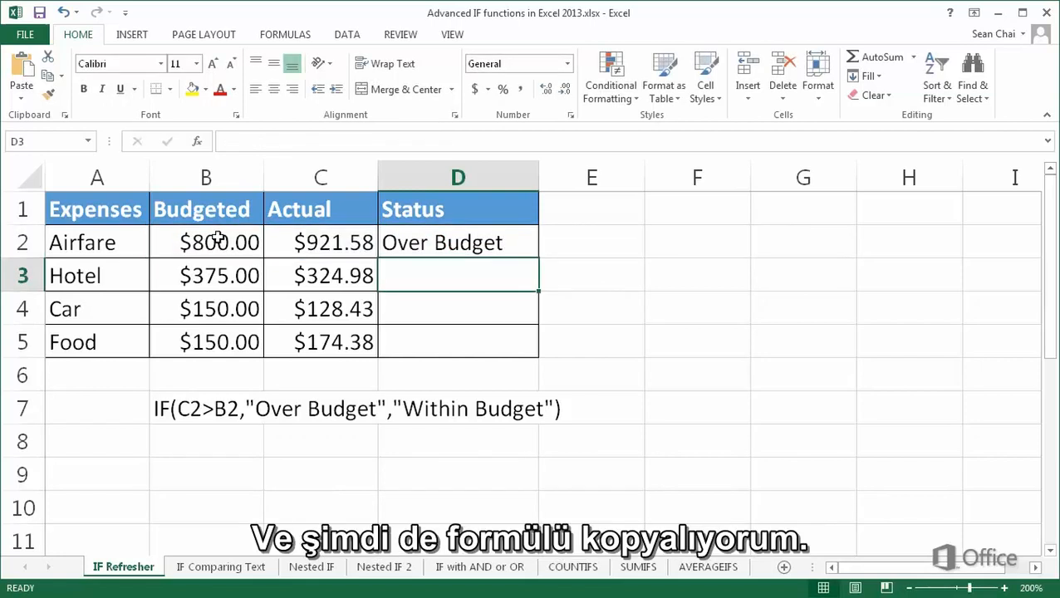
Step: Copy the Status formula from D2 down through D5 for the remaining expenses
left_click(498, 245)
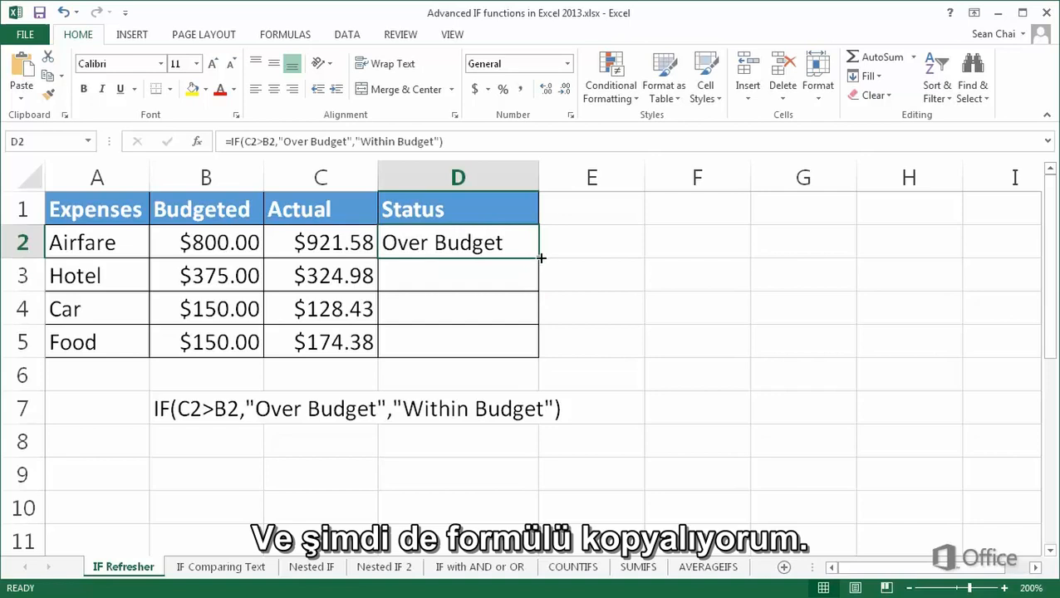
left_click_drag(539, 257, 544, 345)
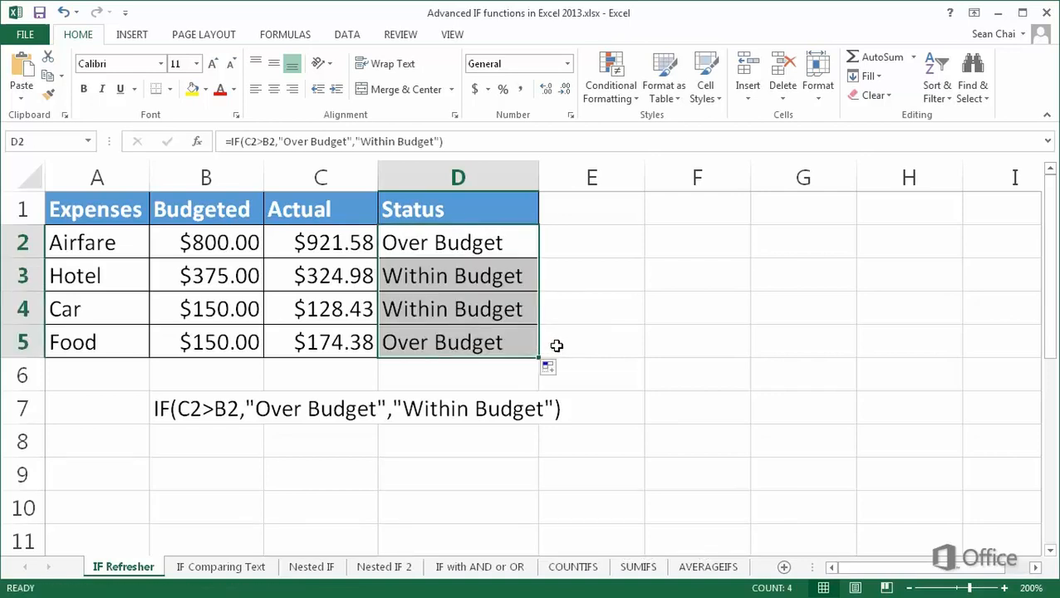
left_click(573, 248)
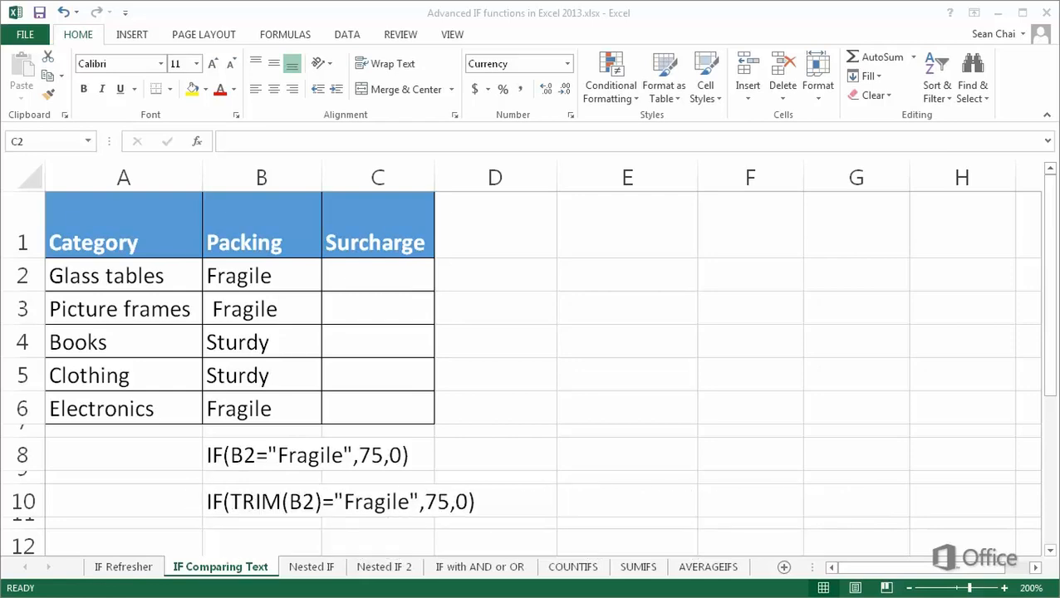
Step: On the IF Comparing Text sheet, enter =IF(B2="fragile",75,0) in the Glass tables Surcharge cell C2
left_click(335, 280)
type("=IF(")
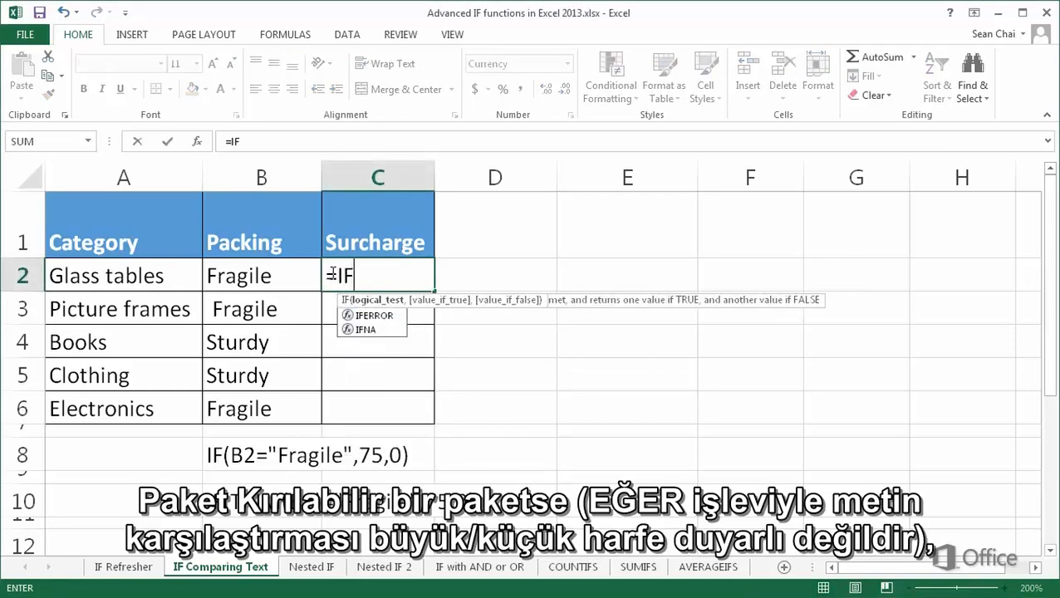
left_click(287, 273)
type("=")
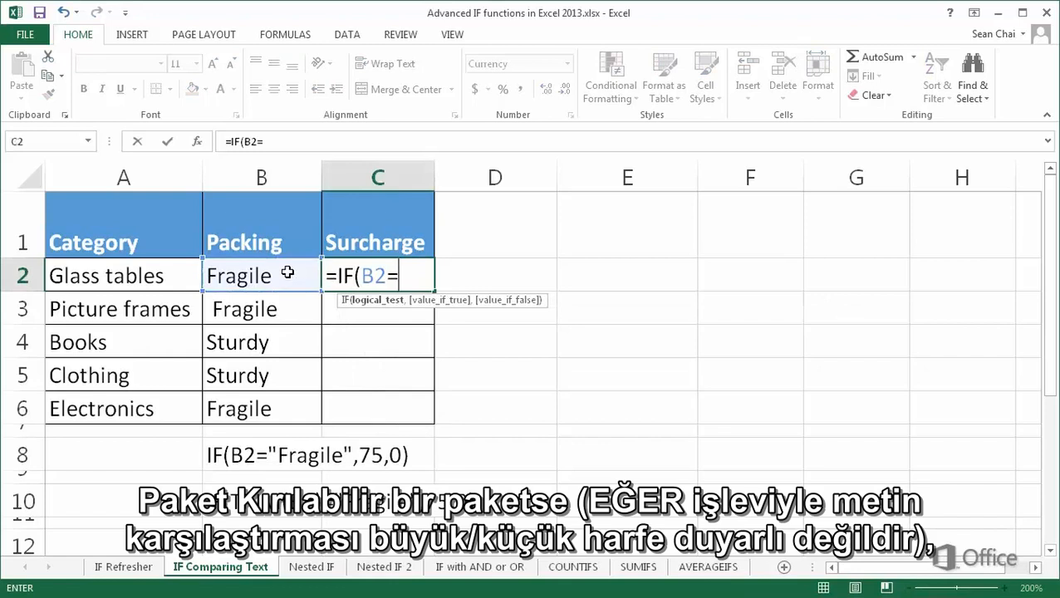
type("\"fragi")
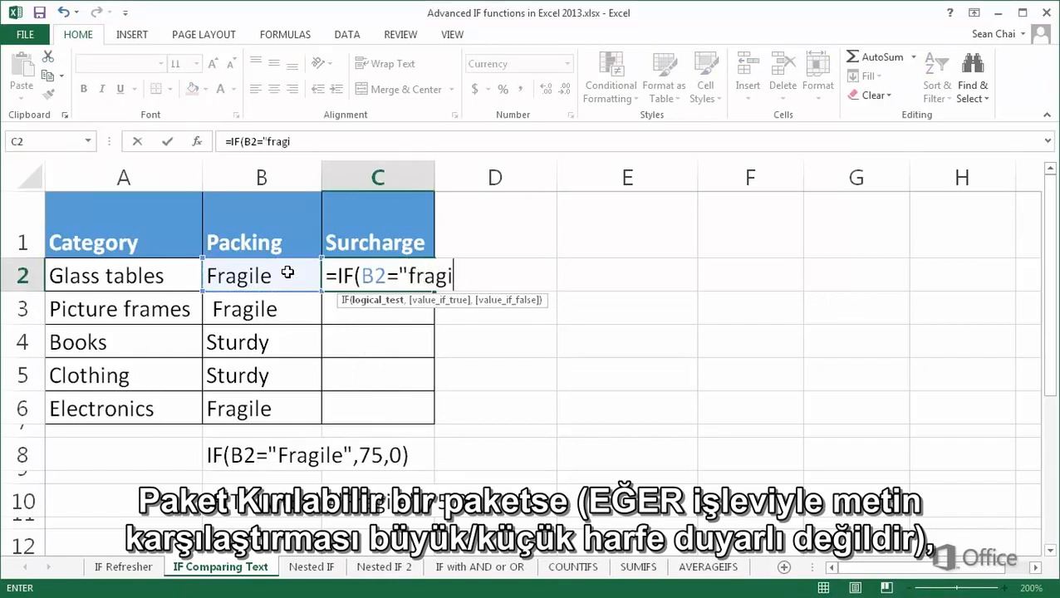
type("le\",")
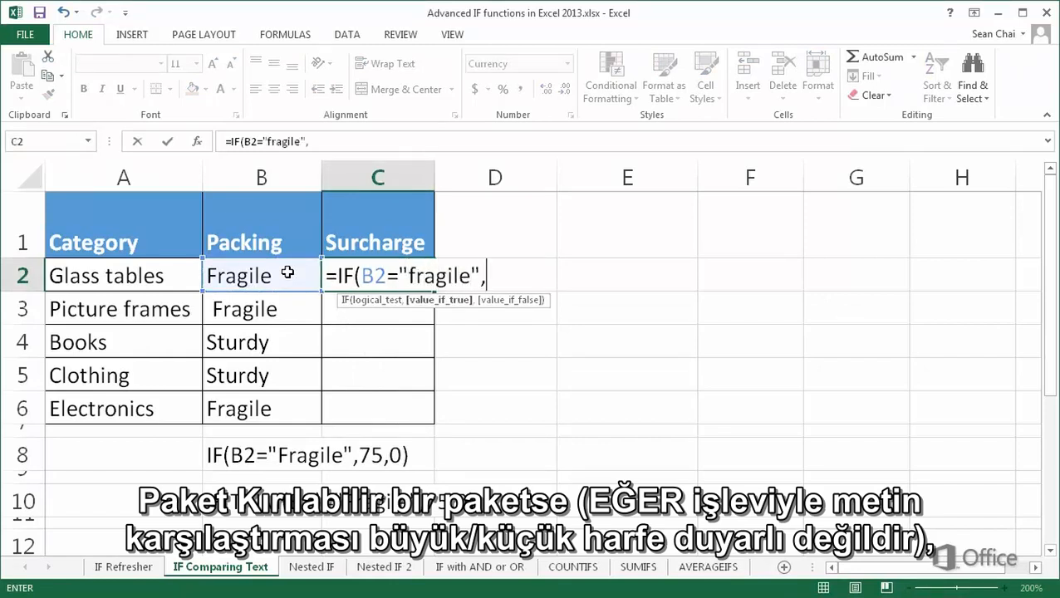
type("75,")
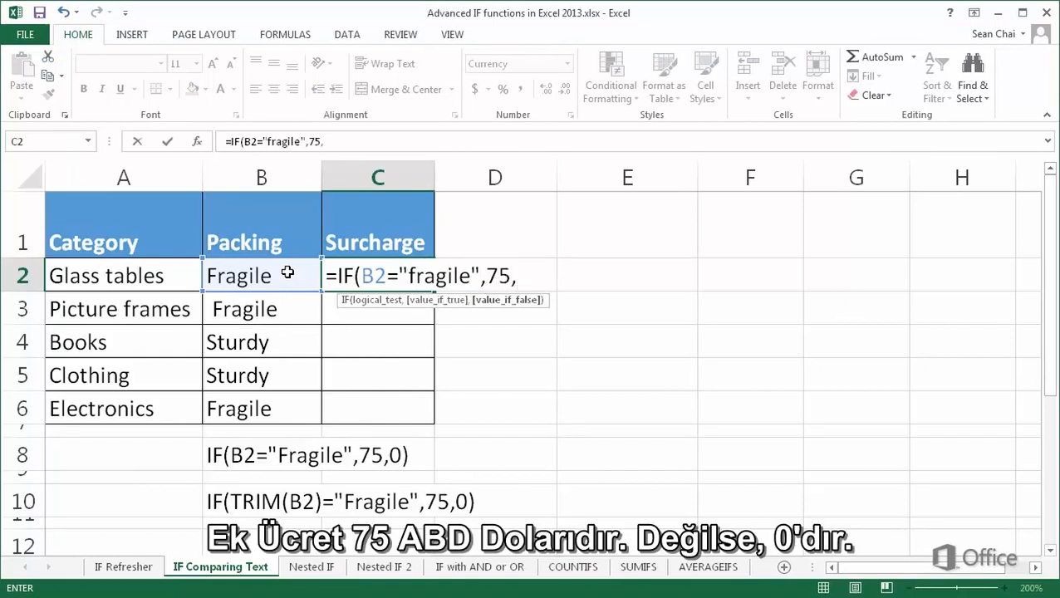
type("0)")
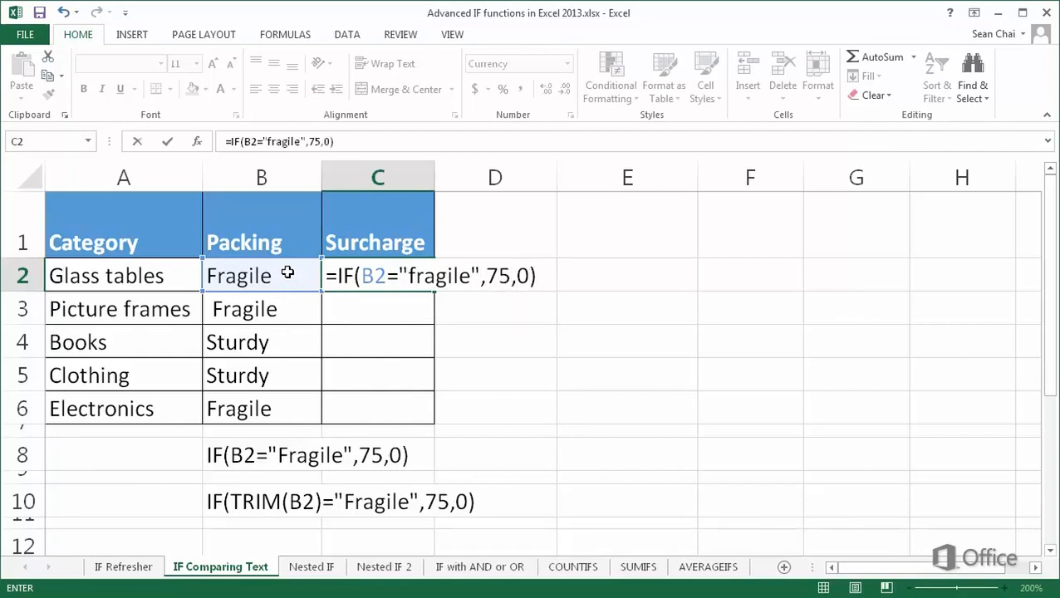
key("Return")
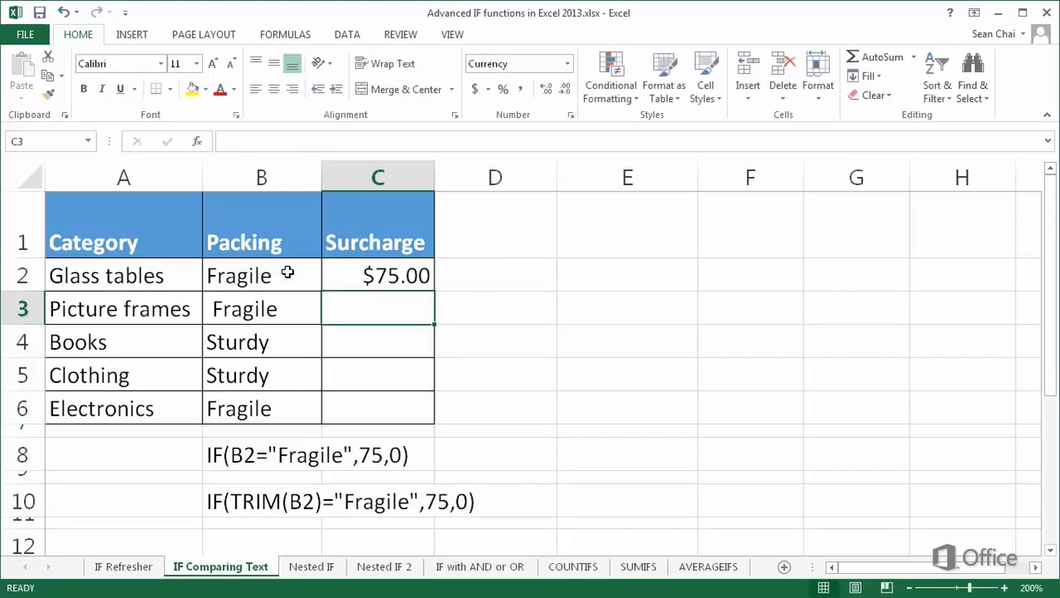
Step: Copy the Surcharge formula from C2 down through C6
left_click(333, 275)
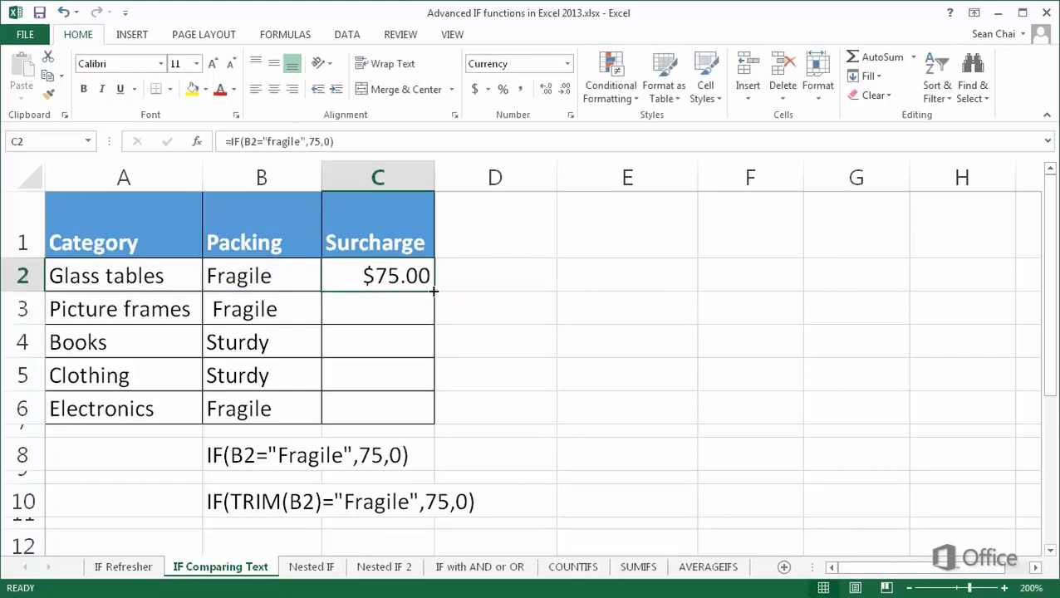
left_click_drag(430, 287, 440, 415)
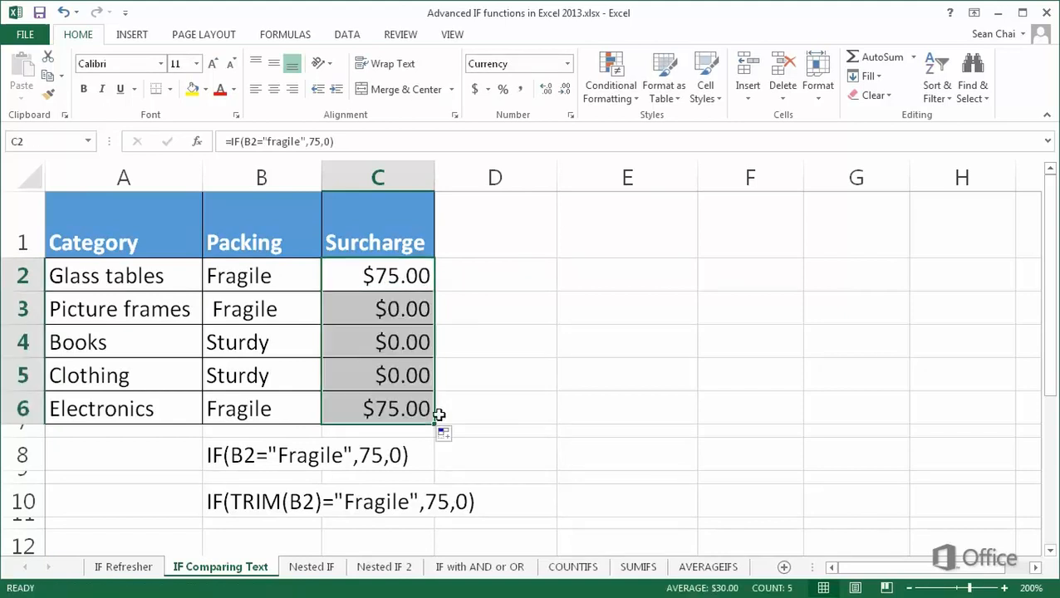
left_click(478, 278)
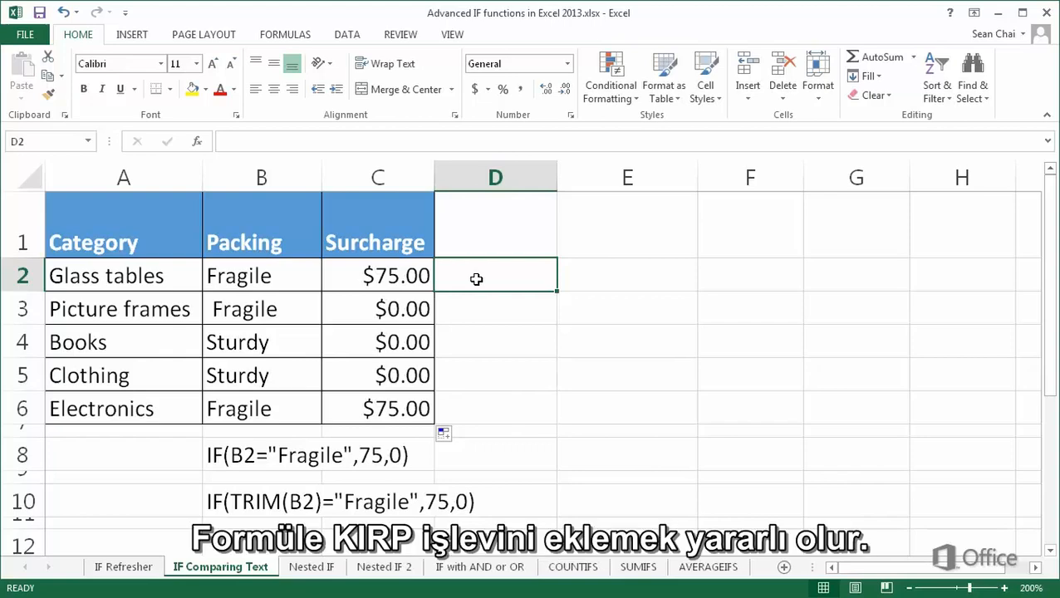
Step: Wrap the B2 reference in C2's formula with TRIM so it reads =IF(TRIM(B2)="fragile",75,0)
left_click(329, 271)
double_click(330, 271)
left_click(360, 276)
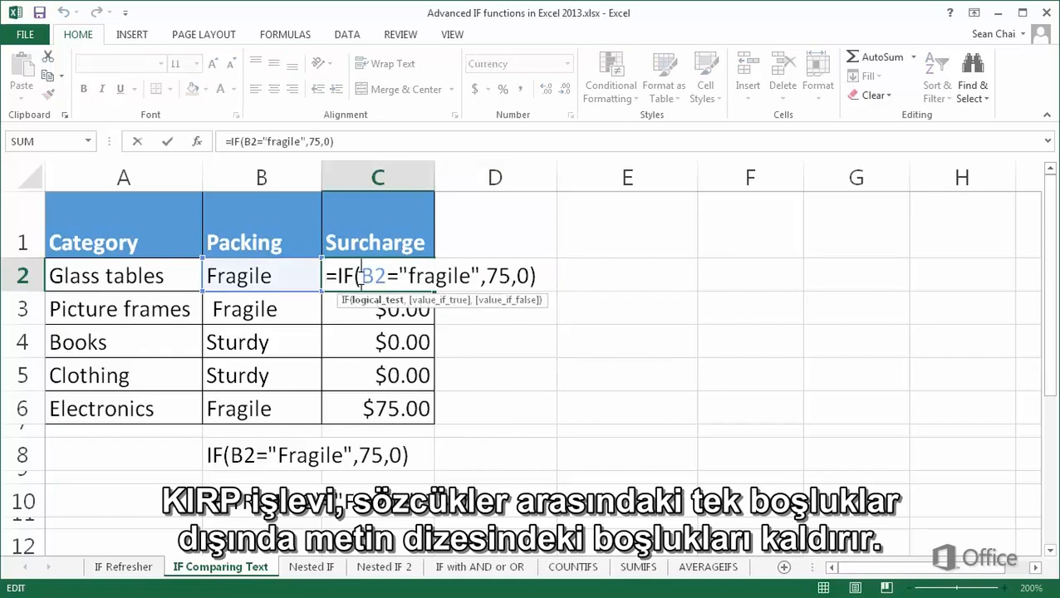
type("TRIM(")
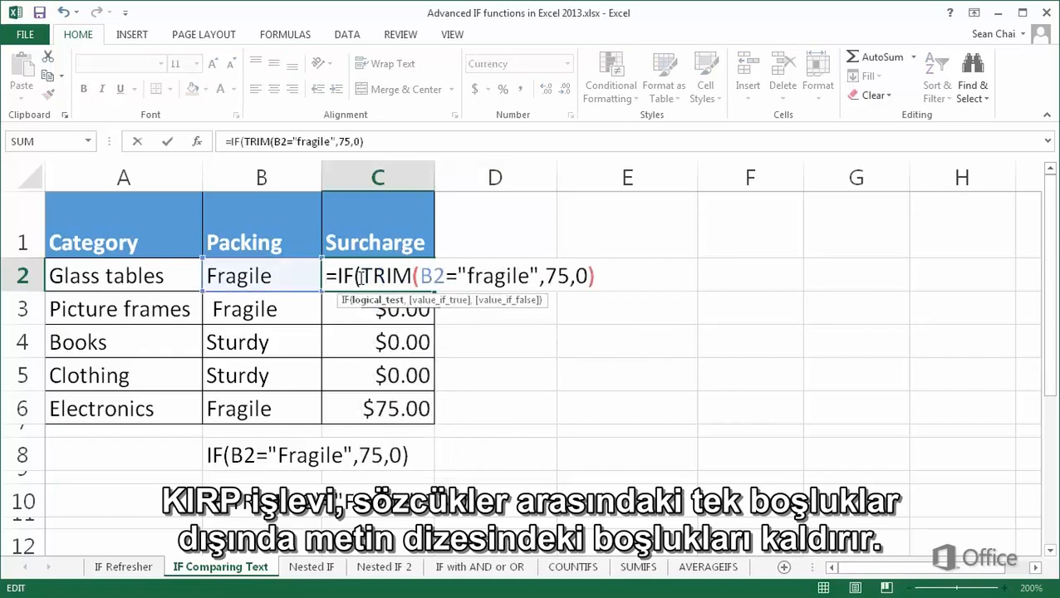
key("Right")
key("Right")
type(")")
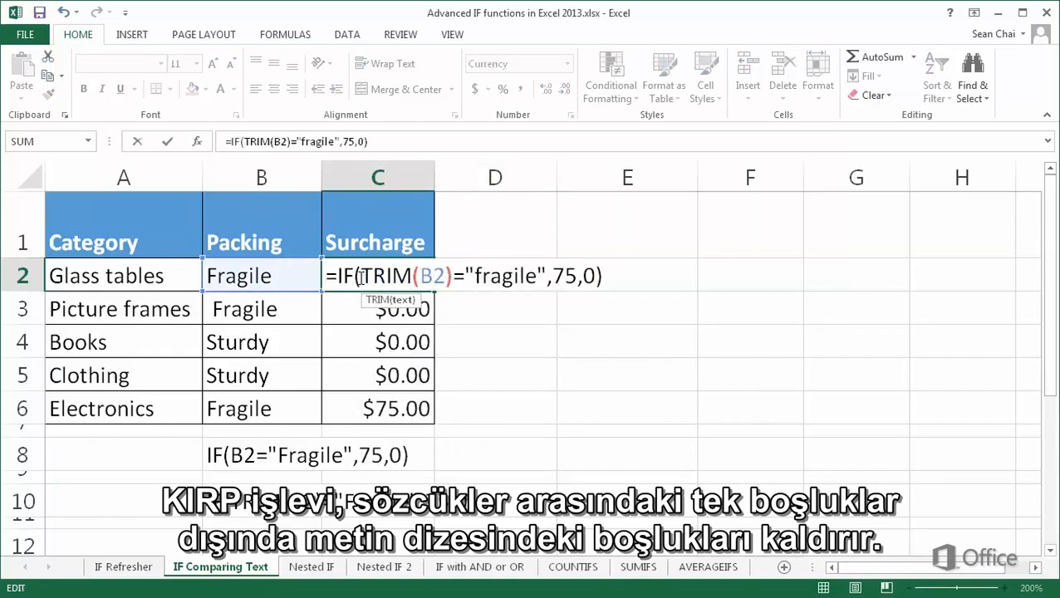
key("Return")
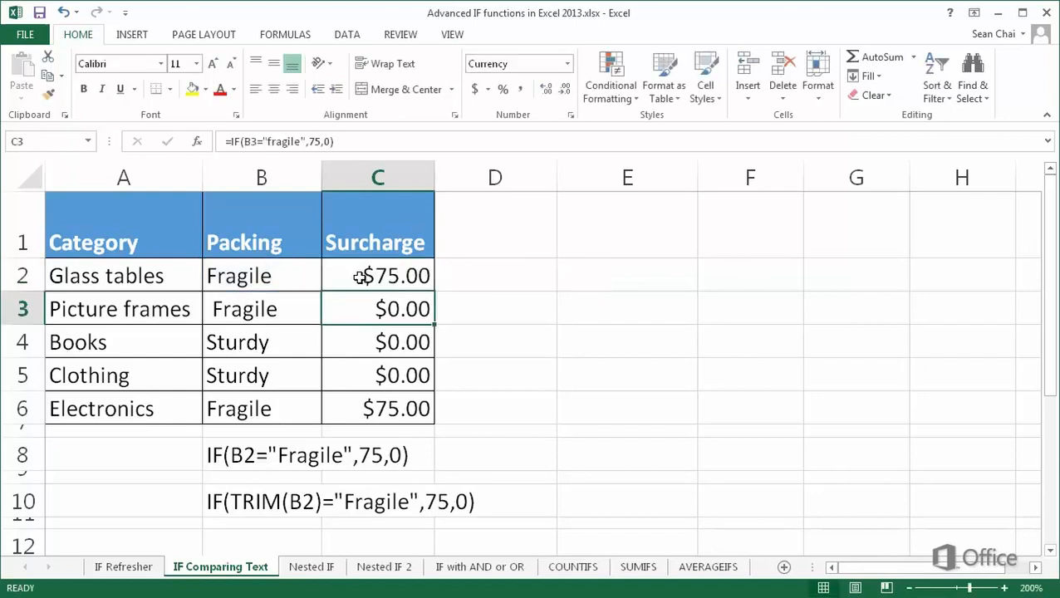
Step: Fill the TRIM version of the Surcharge formula from C2 down through C6, replacing the existing formulas
left_click(359, 277)
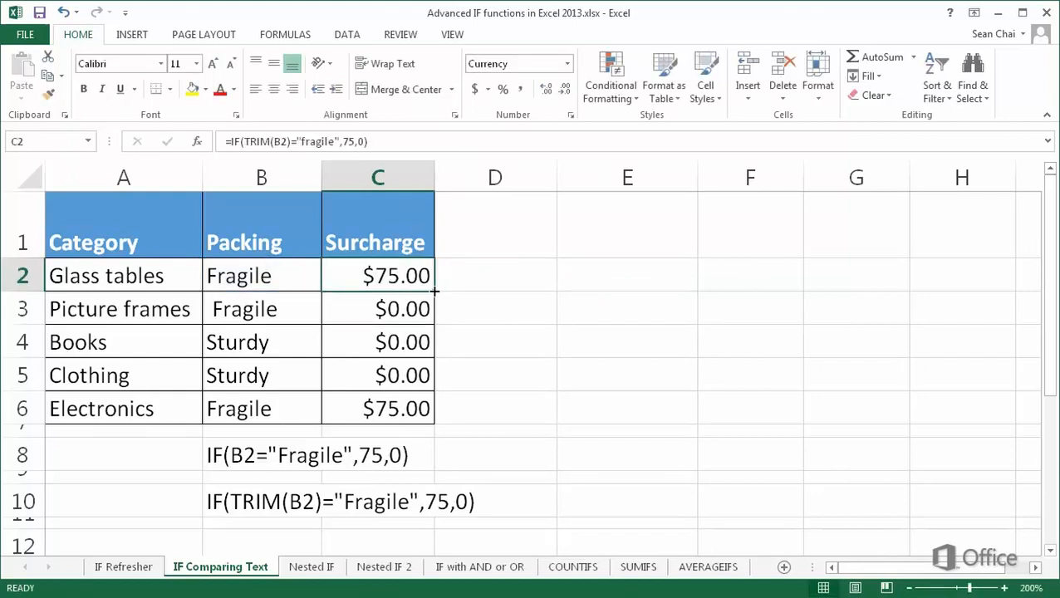
left_click_drag(434, 292, 432, 415)
left_click(455, 415)
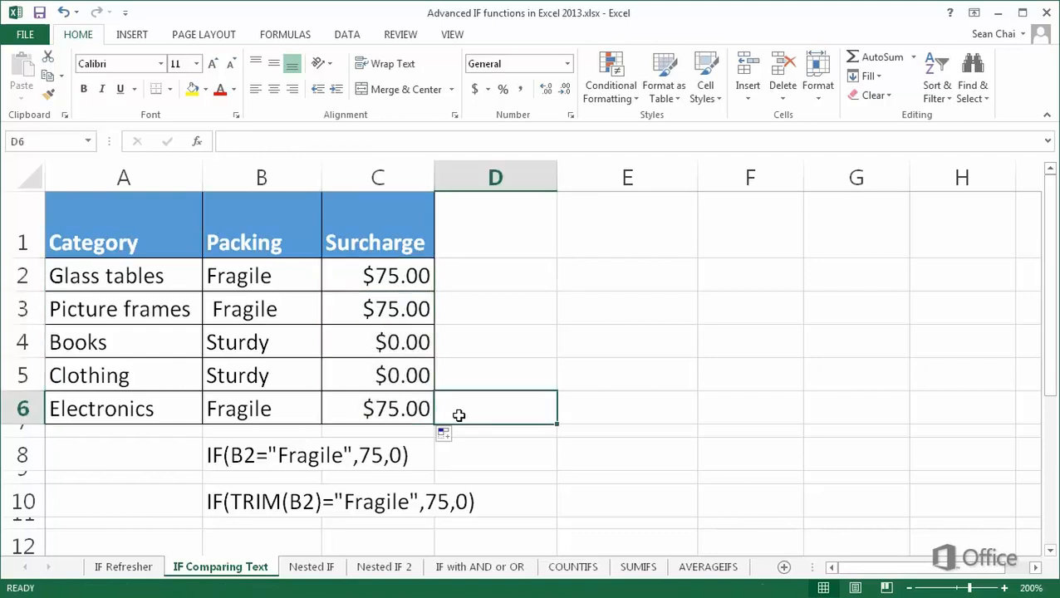